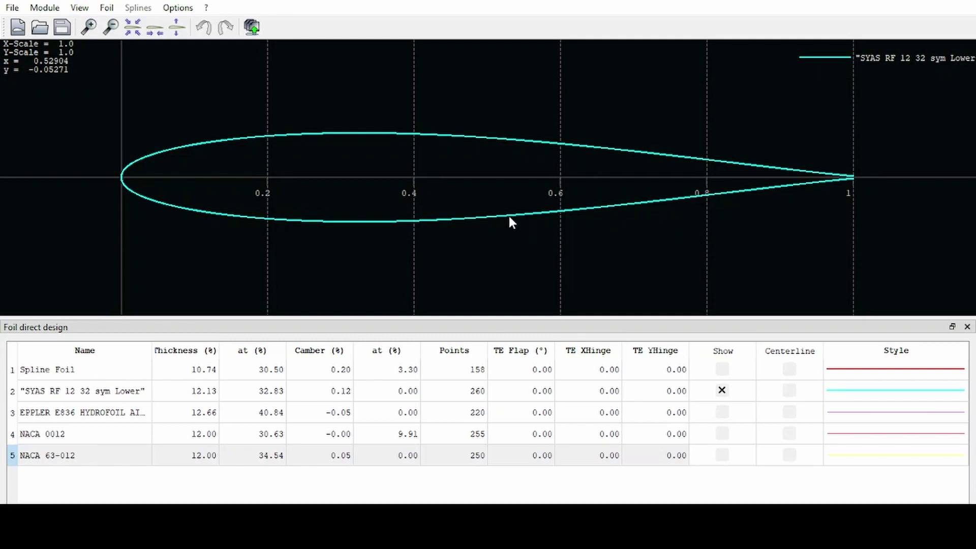
Overlay the EPPLER E836, NACA 63-012 and NACA 0012 foils on the displayed SYAS RF 12 32 sym foil
click(723, 413)
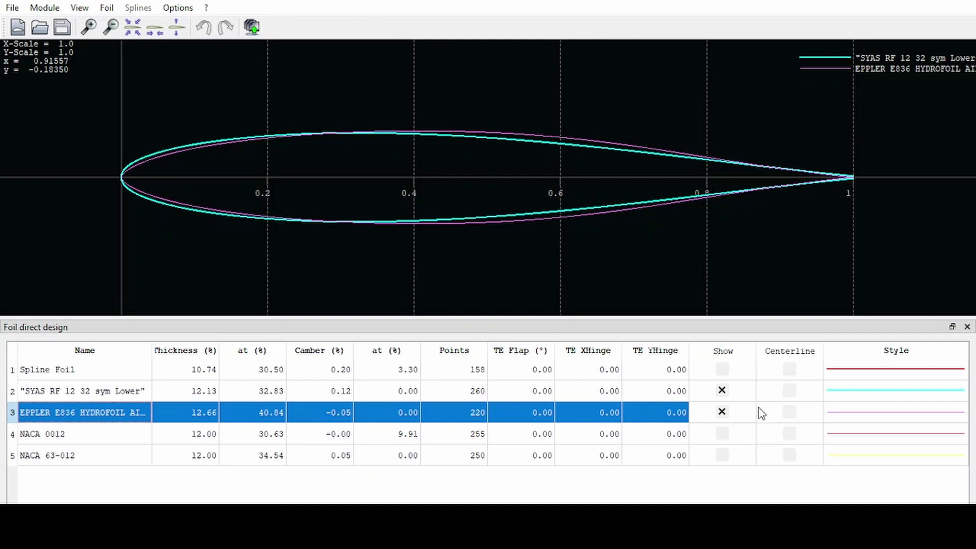
click(722, 456)
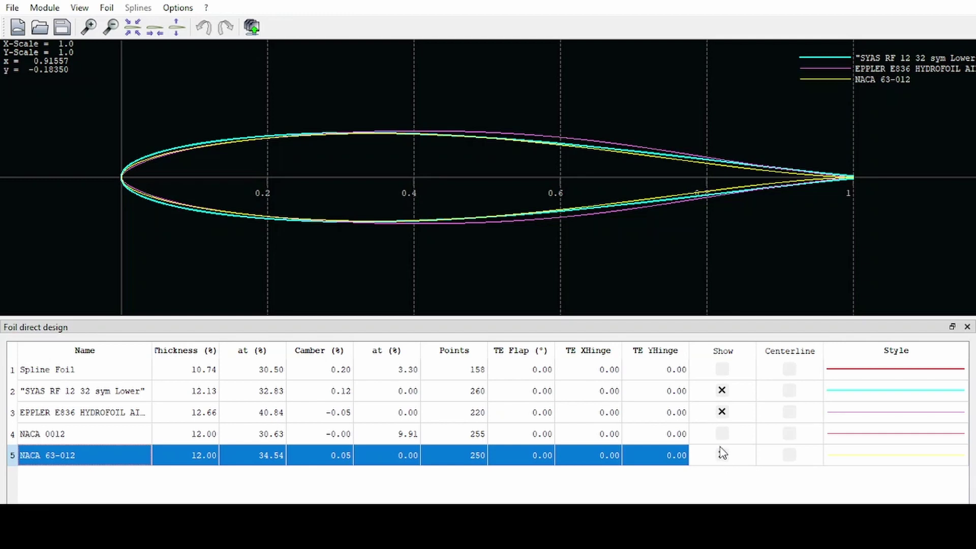
click(722, 434)
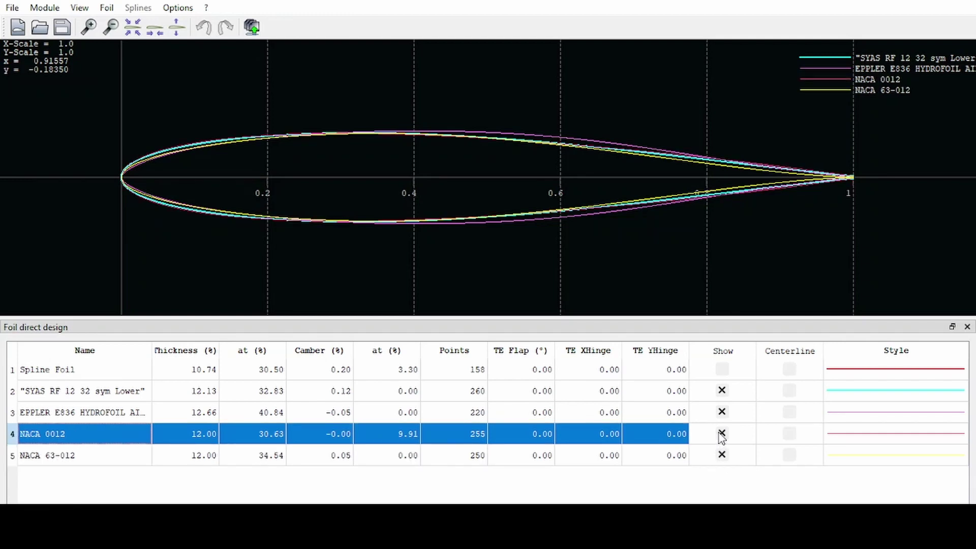
click(723, 434)
click(722, 433)
click(722, 433)
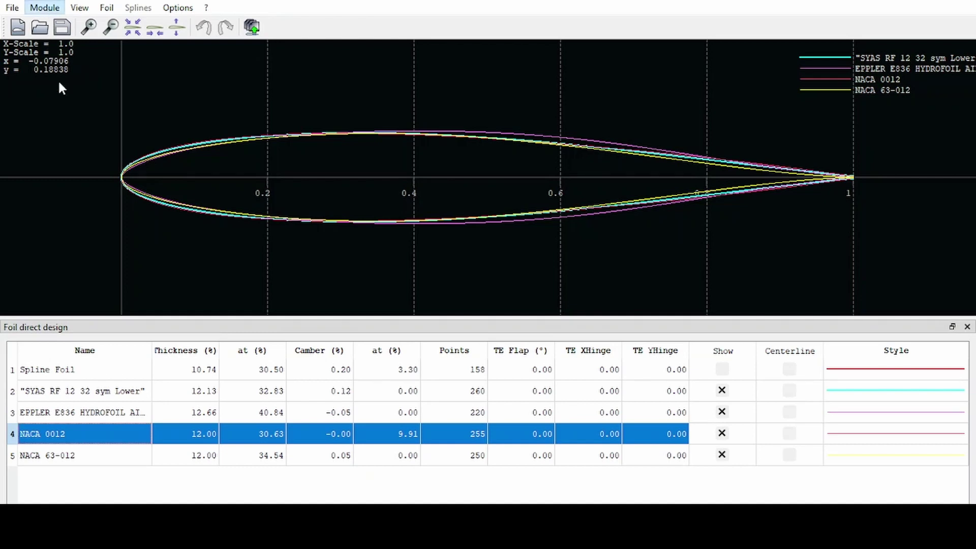
Switch to direct foil analysis and view the Cd versus Cl polars, expanding to all polar graphs together
key(F5)
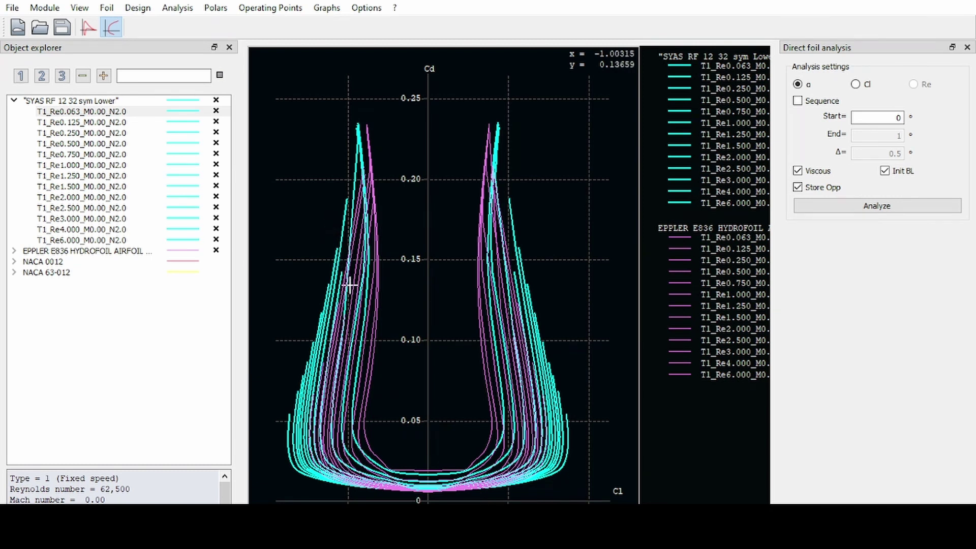
drag(384, 348, 397, 300)
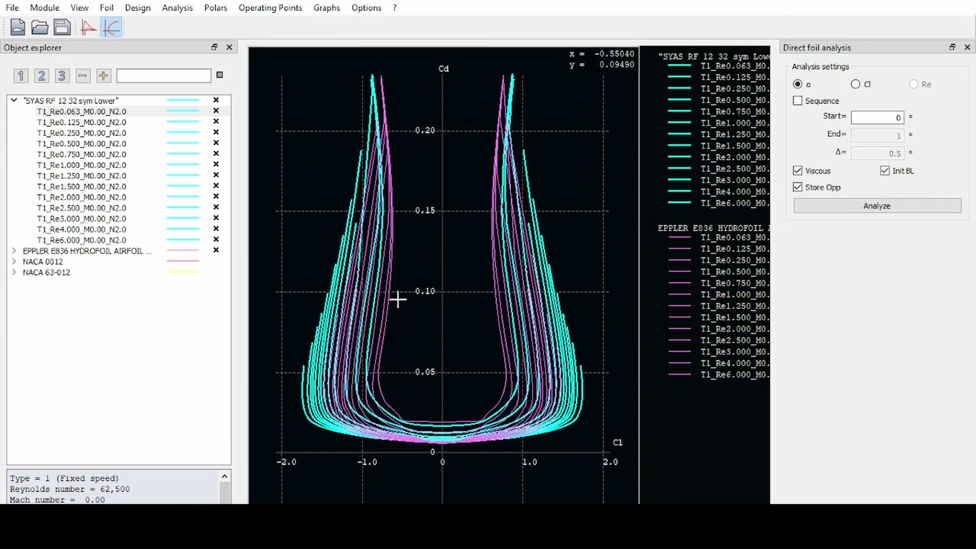
key(a)
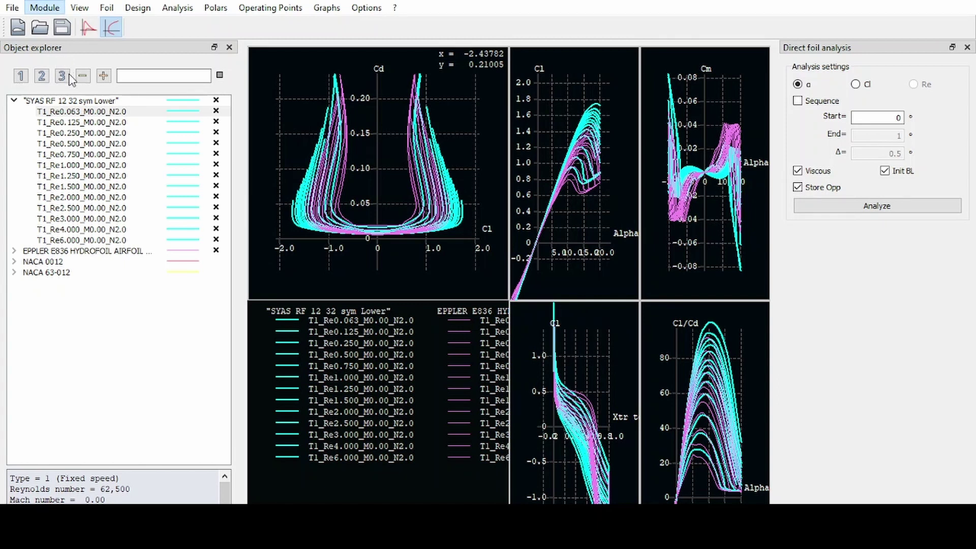
Switch to the wing and plane design module and inspect the New Rudder better section model in 3D
key(ctrl+6)
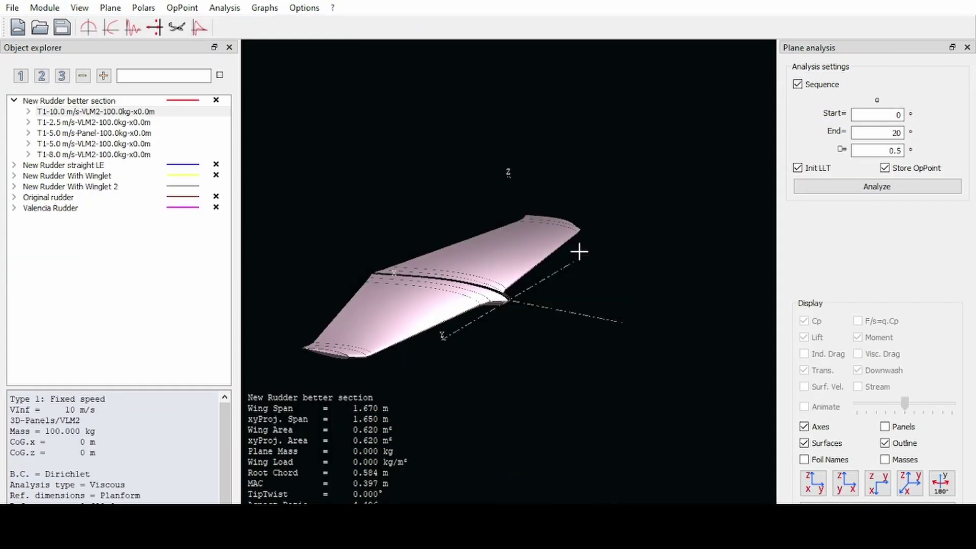
drag(561, 257, 628, 209)
drag(483, 265, 574, 375)
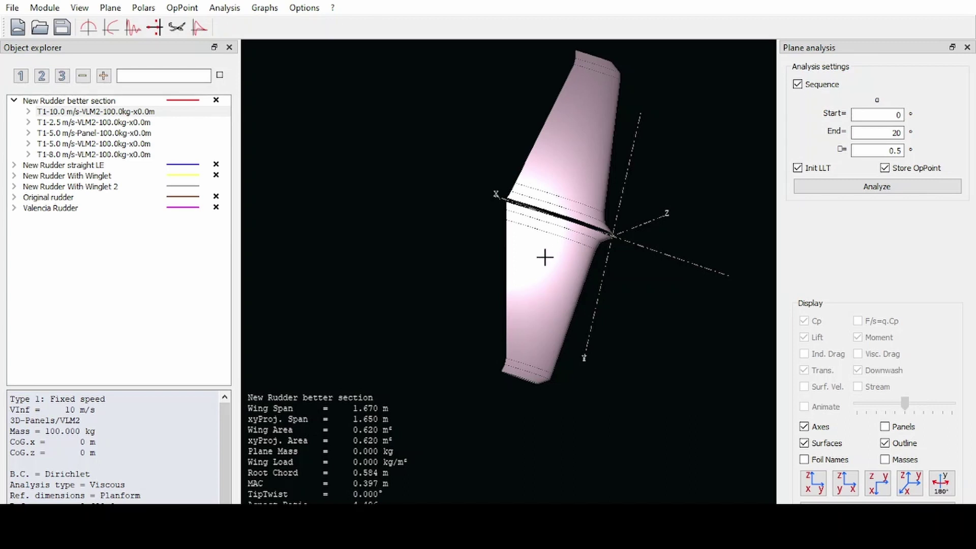
Show the plane polar graphs and enlarge the CL/CD versus Alpha graph to view the full curves
click(112, 29)
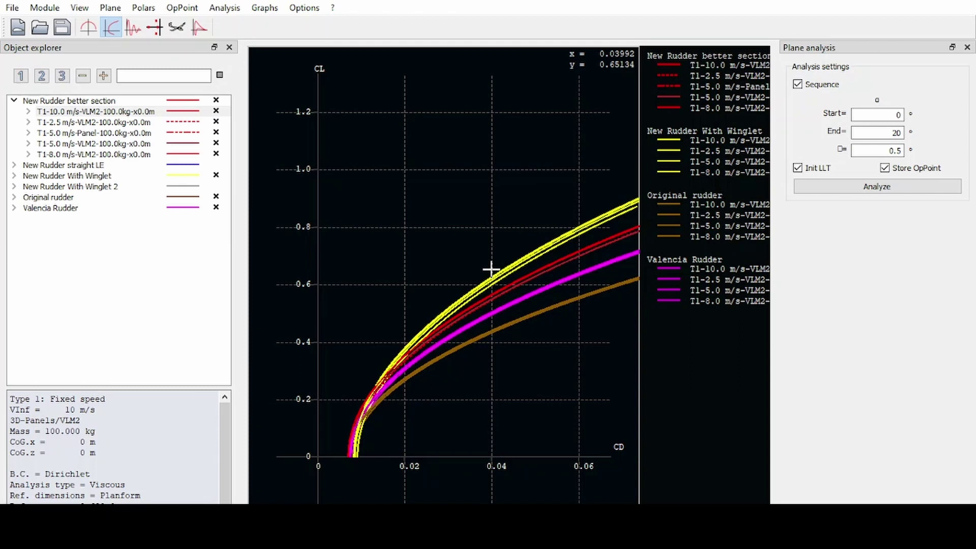
key(a)
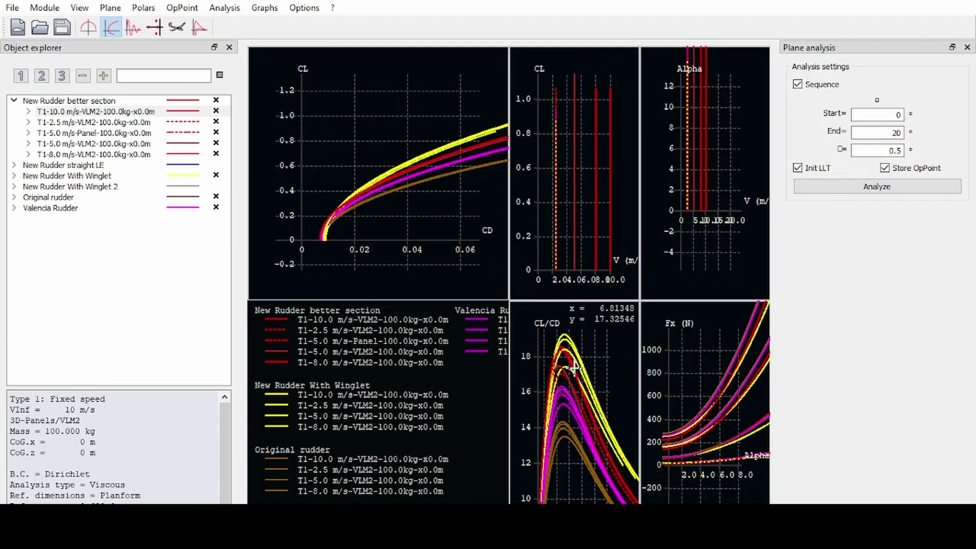
key(4)
scroll(468, 199, down, 5)
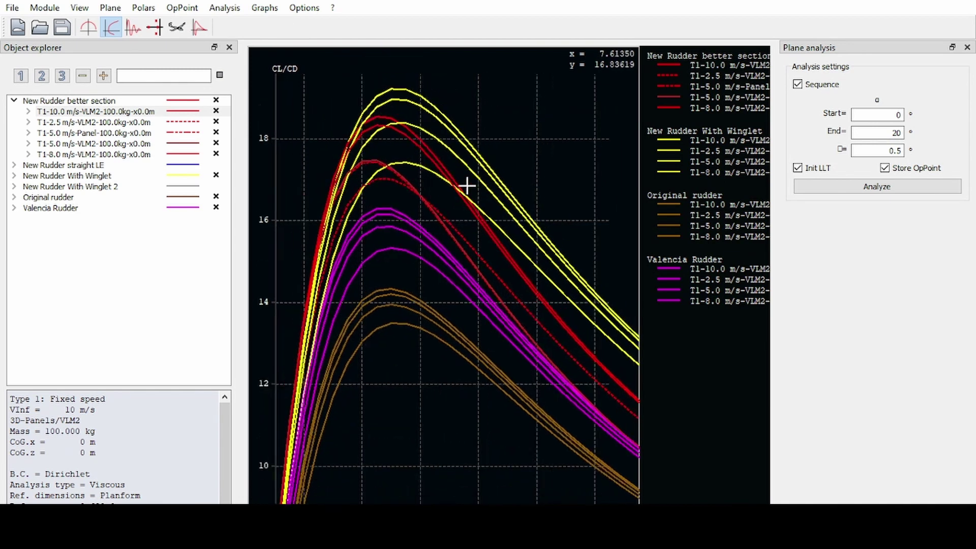
scroll(414, 208, down, 2)
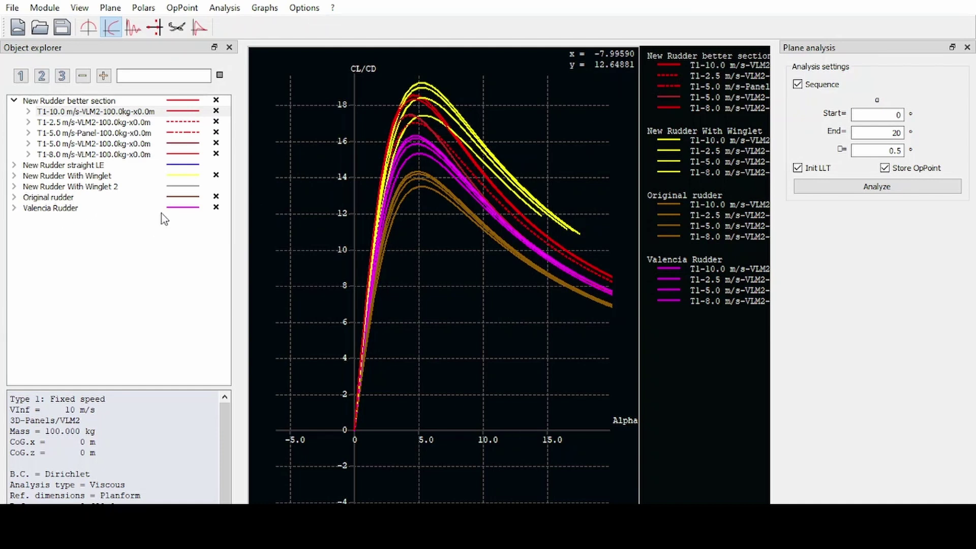
Review the geometry data of the Original rudder and the Valencia Rudder
click(46, 200)
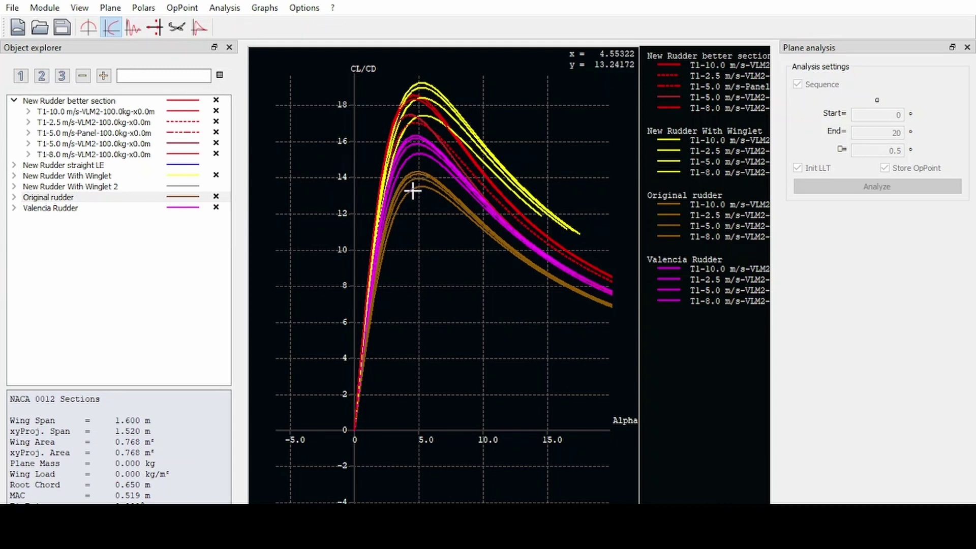
click(71, 209)
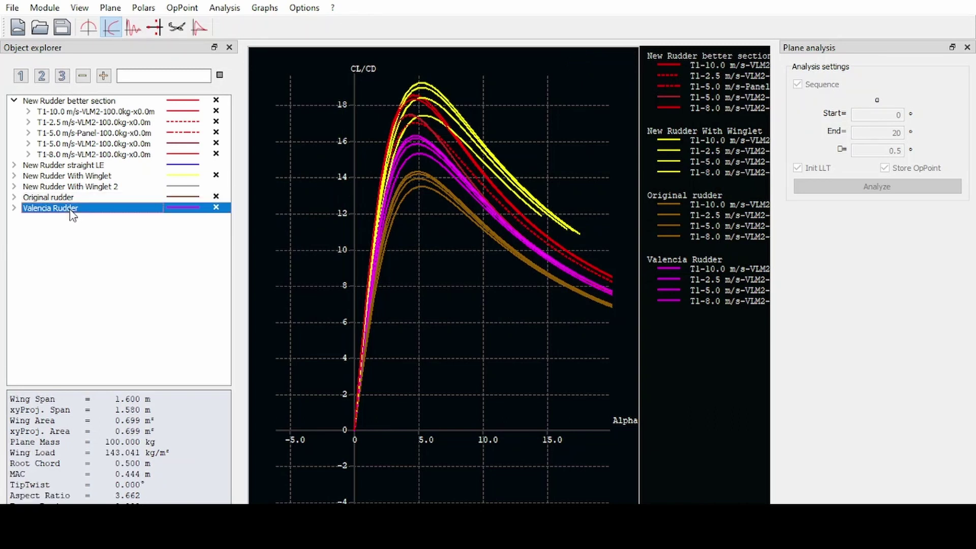
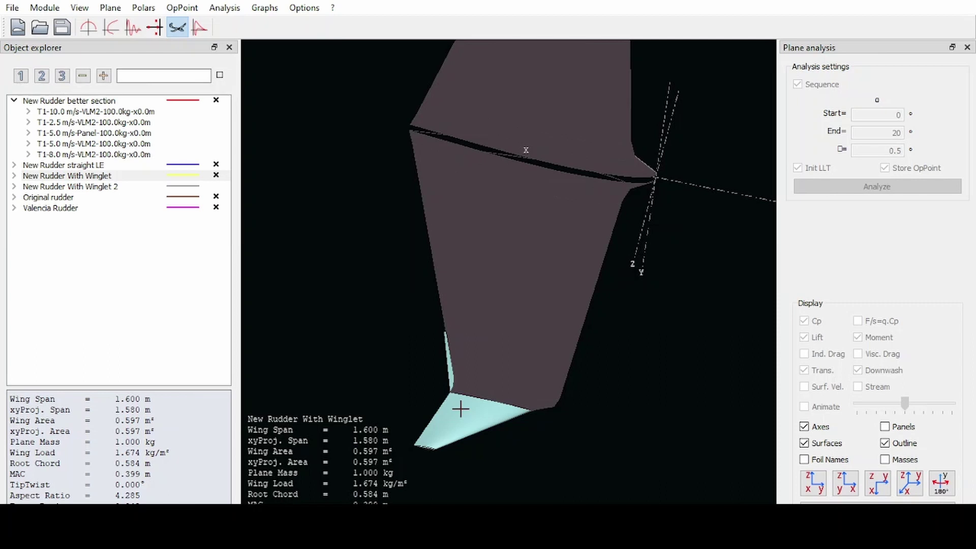
Return to the CL/CD versus Alpha polars and examine the rudder curves closely around their rise and peaks
click(111, 28)
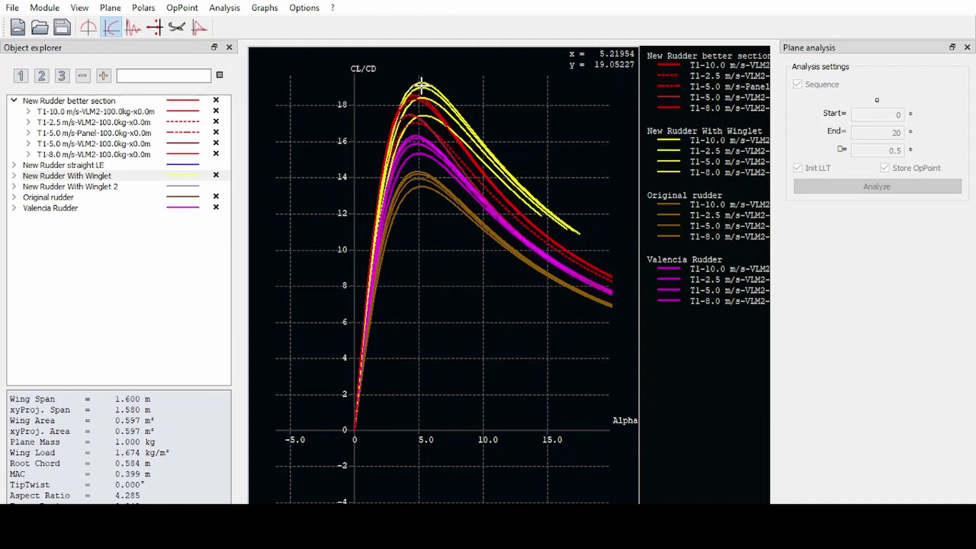
scroll(422, 84, up, 5)
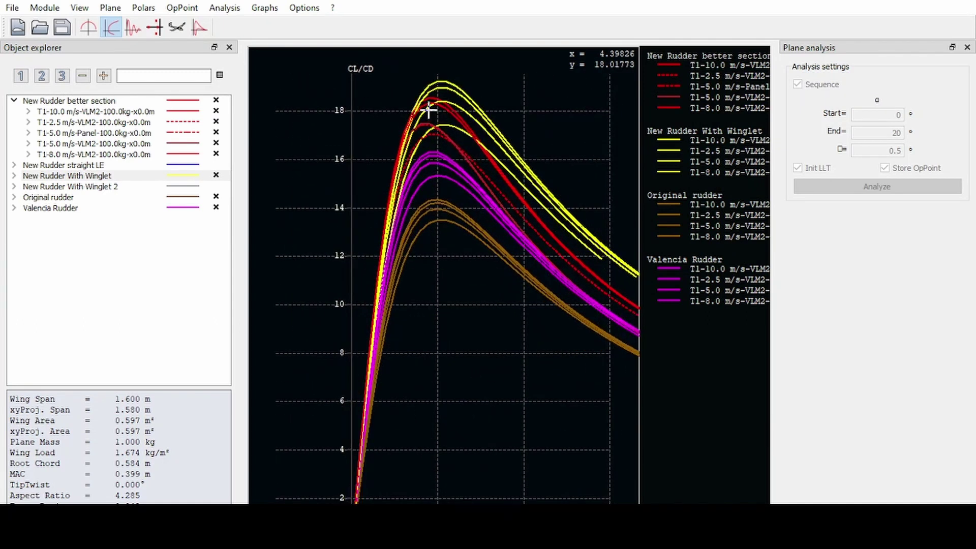
drag(429, 110, 442, 159)
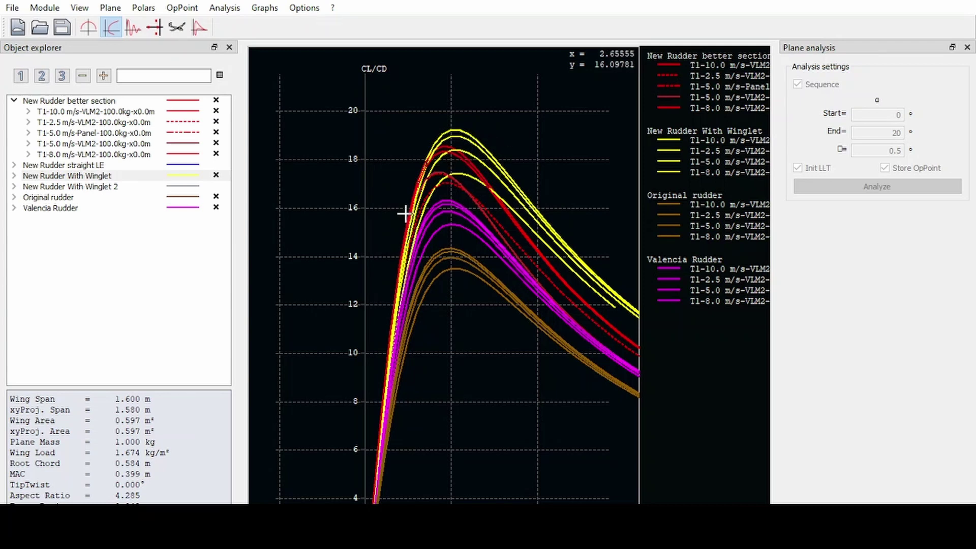
scroll(410, 217, up, 5)
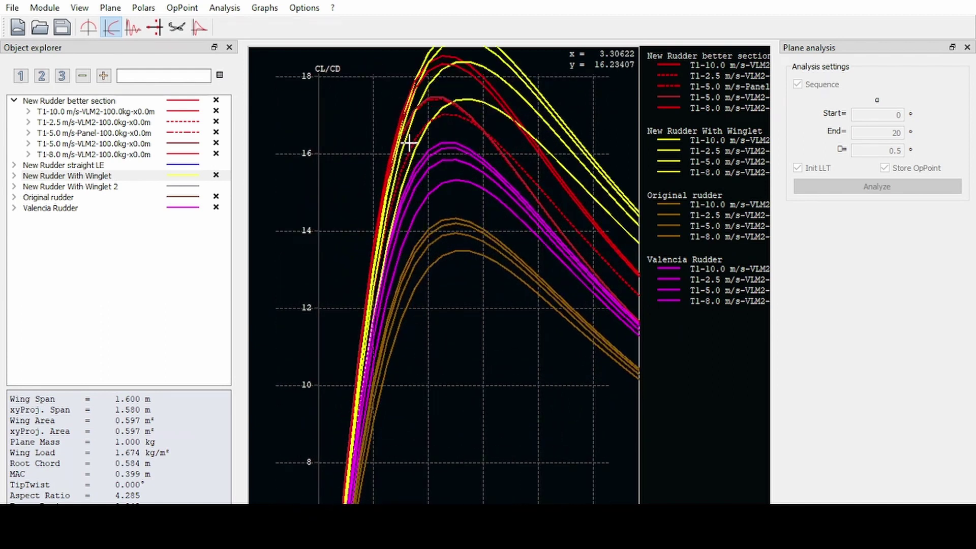
scroll(431, 187, up, 4)
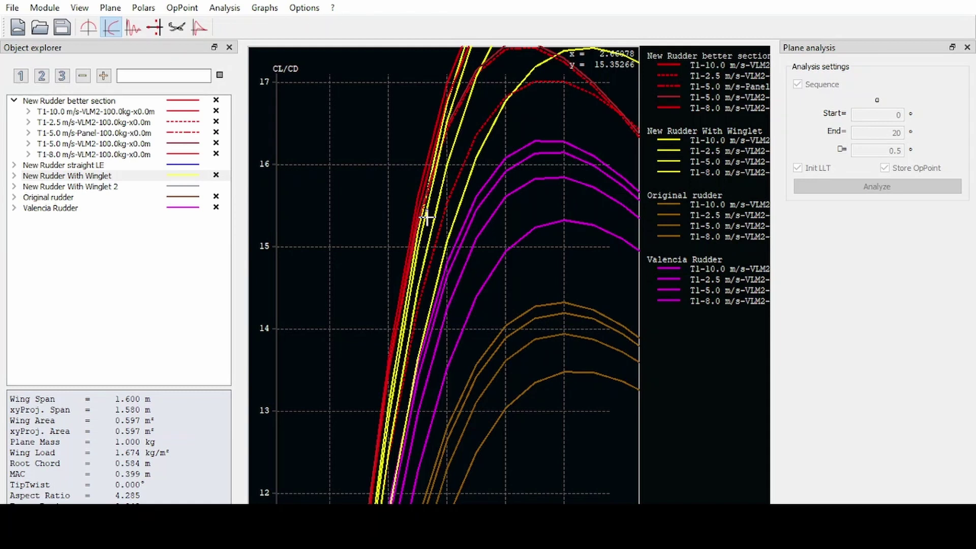
scroll(426, 218, down, 5)
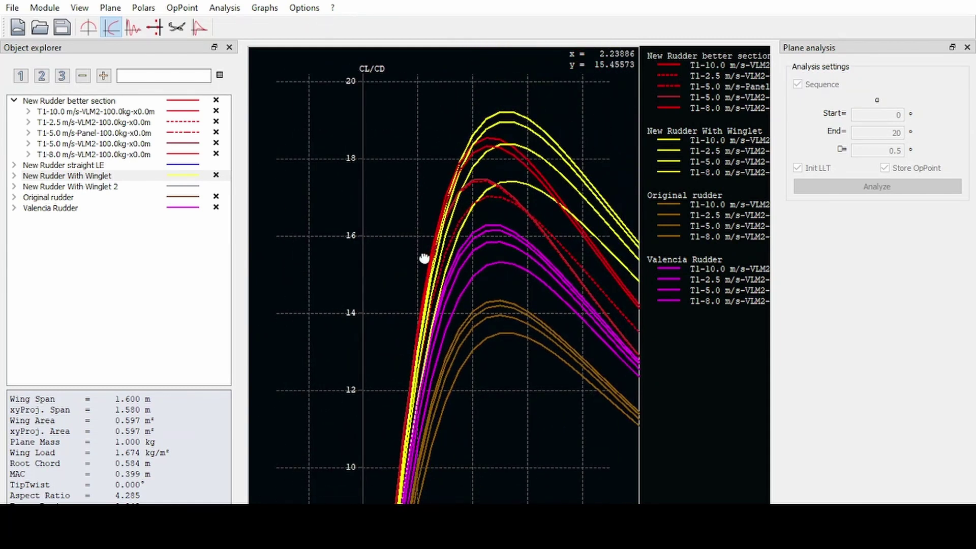
drag(425, 260, 368, 239)
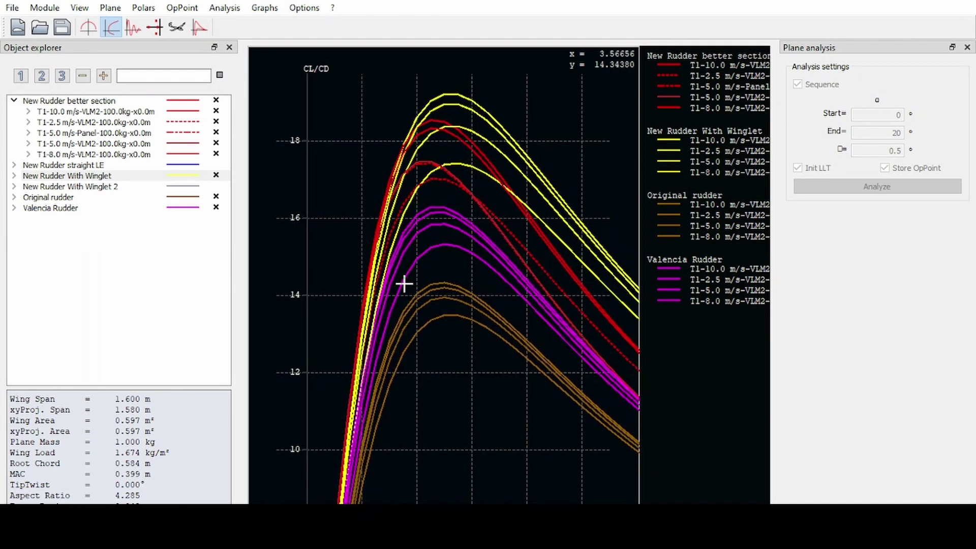
View the Fx versus Alpha graph, and inspect the New Rudder With Winglet model in 3D from another angle
key(2)
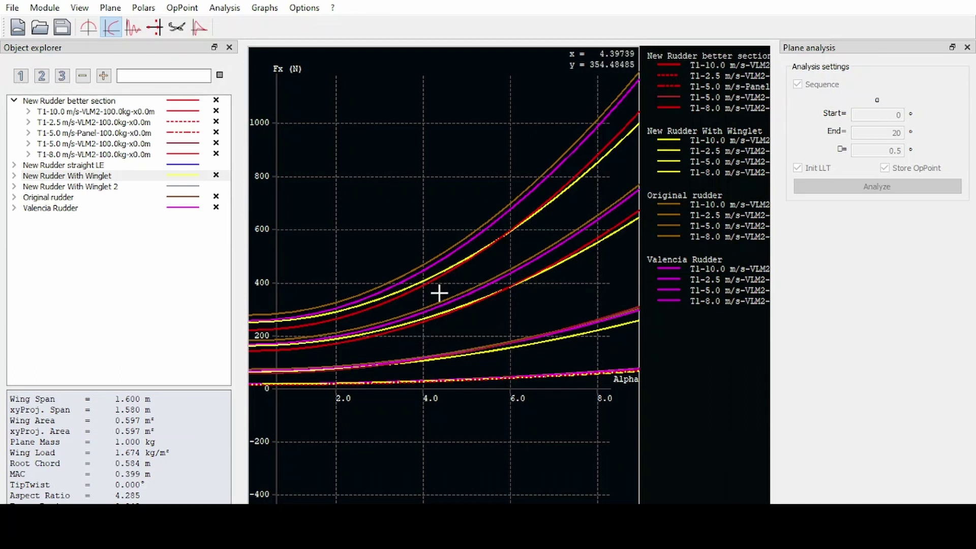
scroll(458, 335, down, 4)
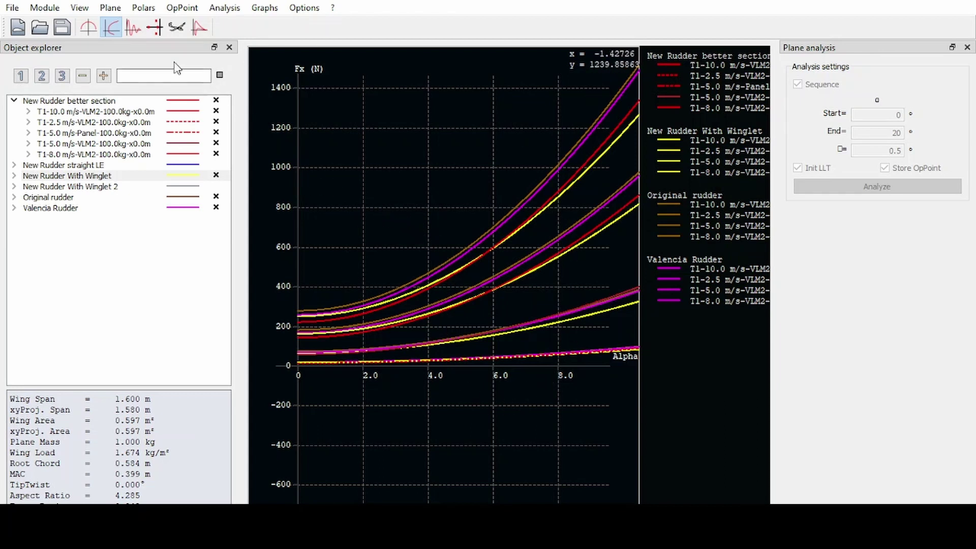
click(177, 27)
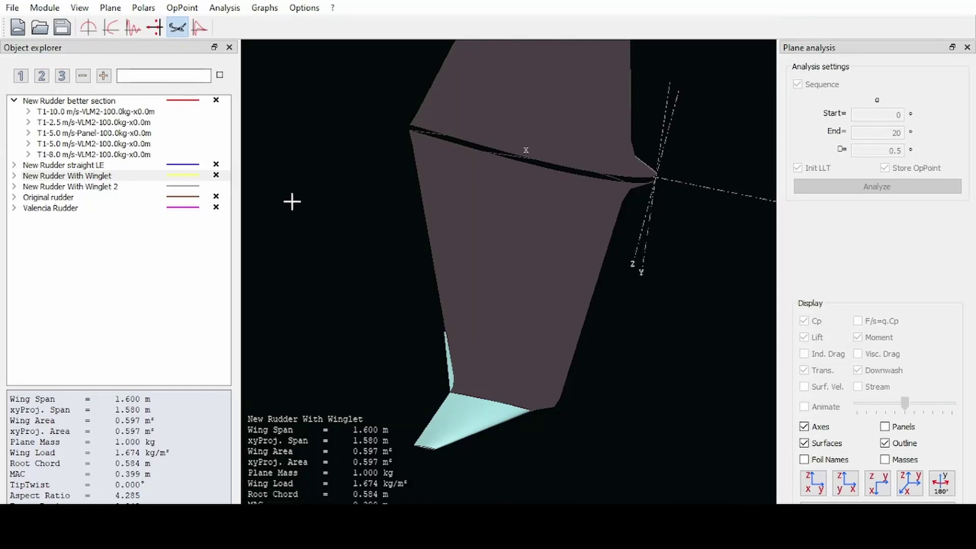
drag(509, 366, 462, 253)
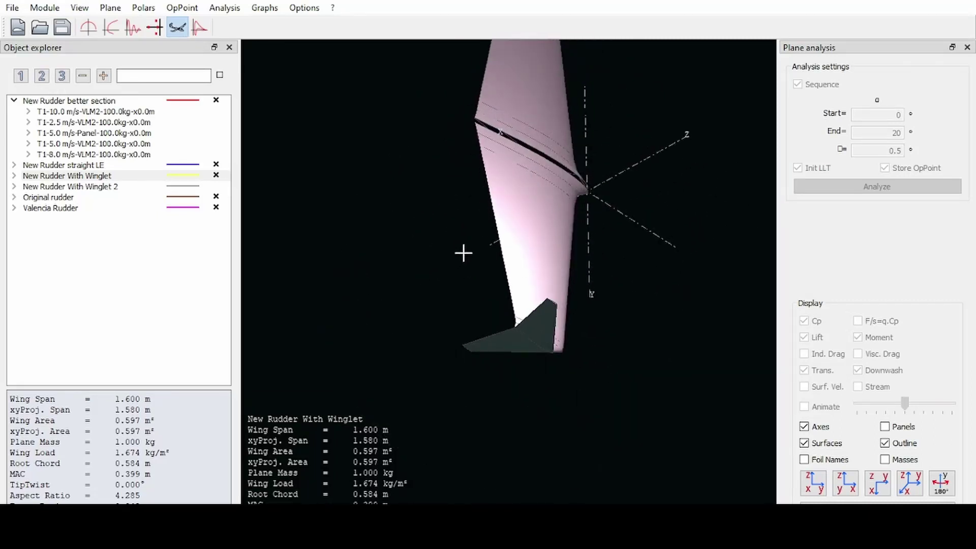
Run the analysis sequence for the T1-5.0 m/s-Panel polar of New Rudder better section and inspect the 3D result
click(60, 134)
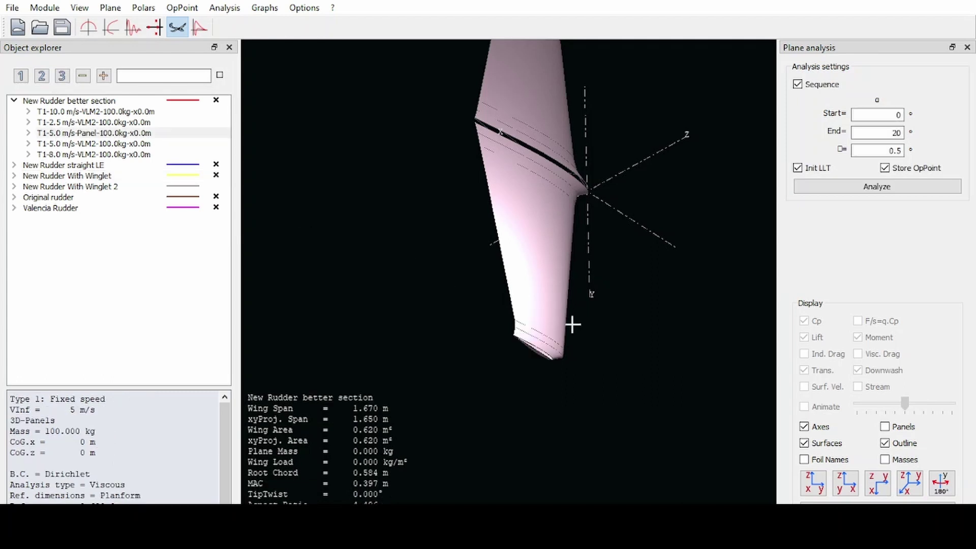
click(867, 187)
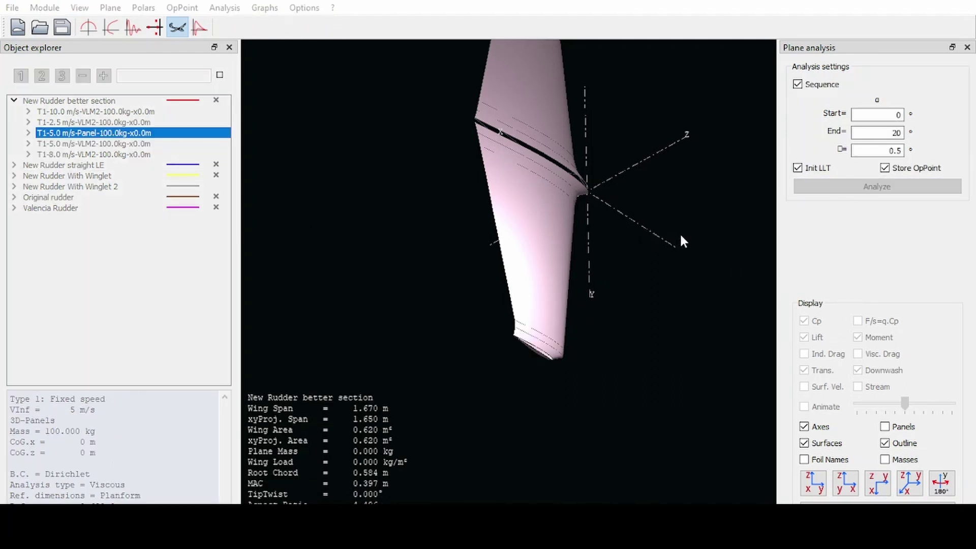
drag(538, 377, 465, 290)
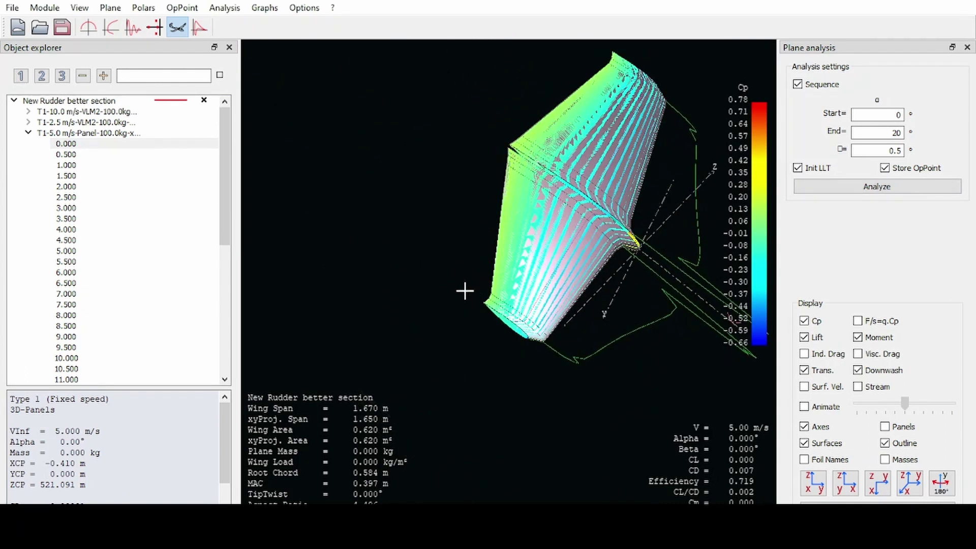
Hide the surfaces in the 3D view and display the Cp distribution for the 5.500 operating point of the Panel polar
click(805, 429)
click(805, 429)
click(805, 444)
drag(577, 374, 325, 306)
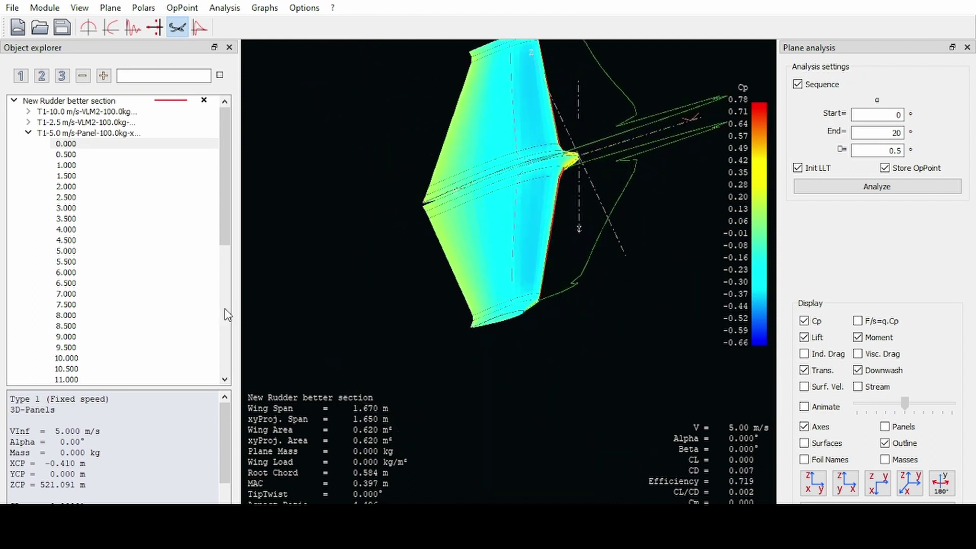
click(72, 261)
drag(446, 279, 506, 276)
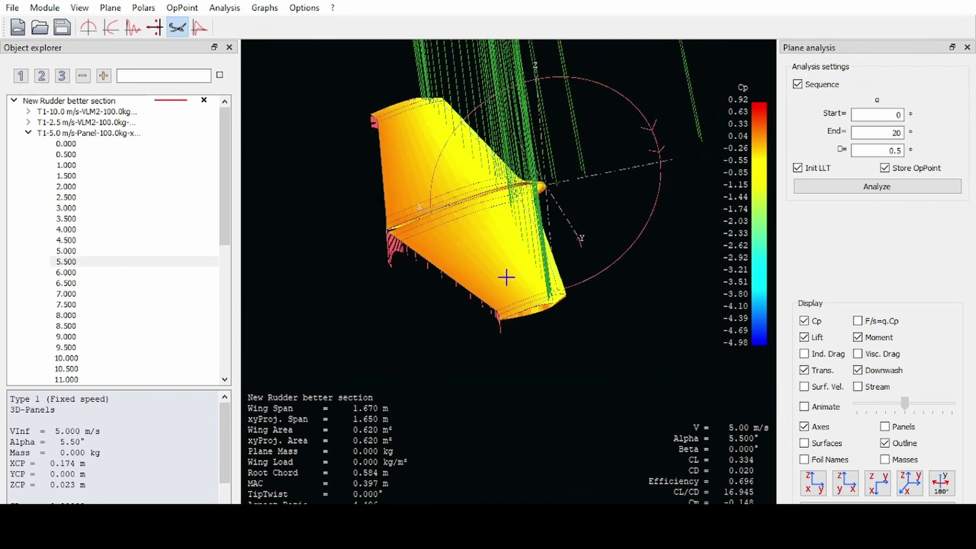
Turn on the streamlines and show them for the 6.000 operating point of the T1-2.5 m/s-VLM2 polar
click(859, 387)
drag(567, 335, 582, 327)
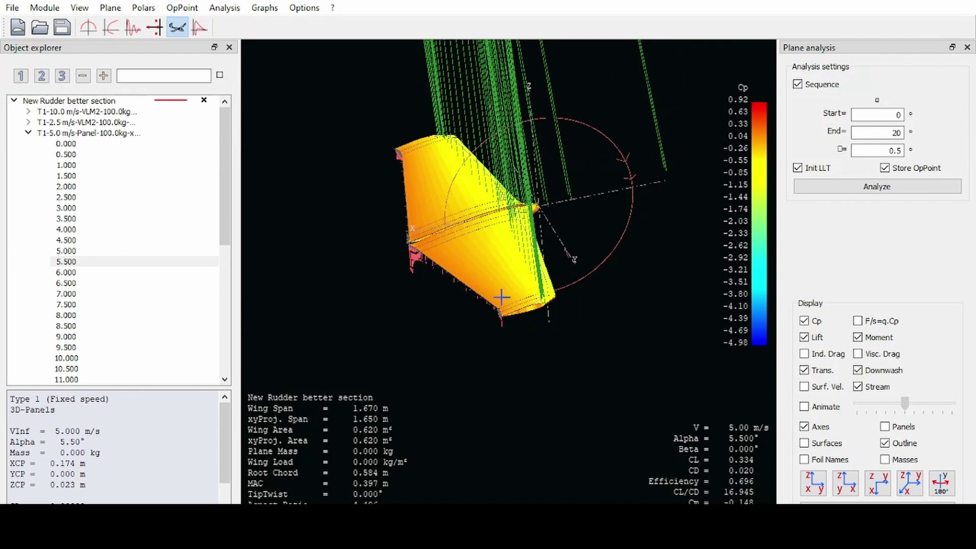
drag(534, 312, 523, 368)
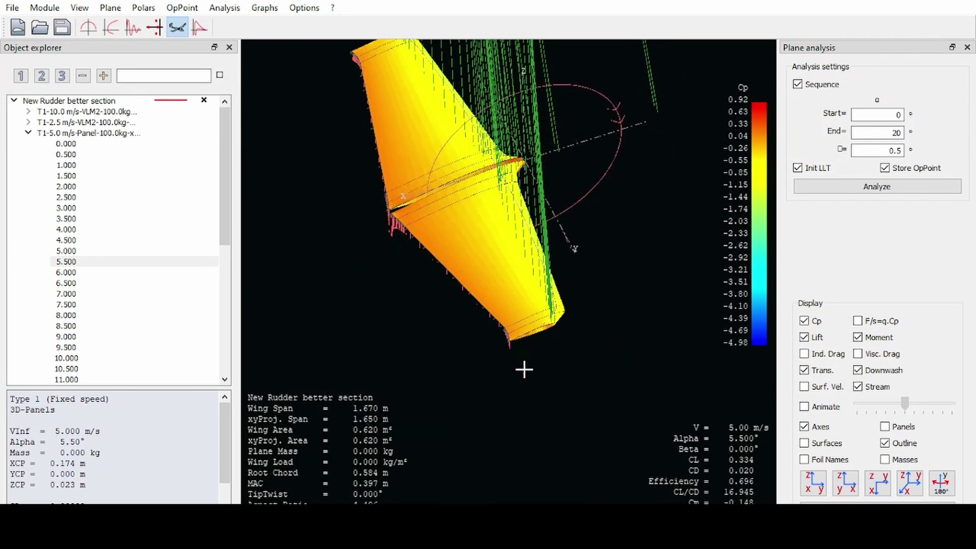
click(859, 388)
click(859, 387)
click(66, 262)
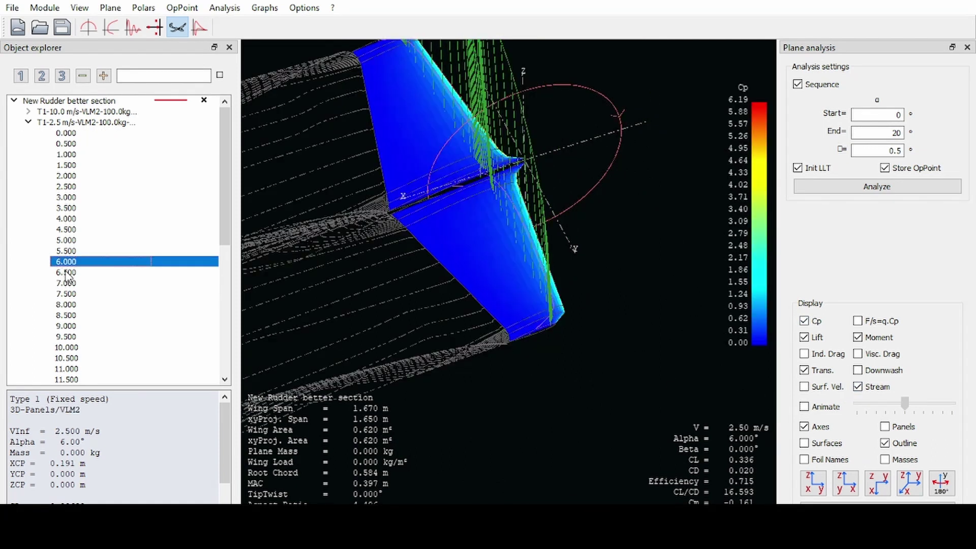
Examine the lift distribution, Cp colours and wake streamlines on New Rudder better section from several angles, including the top view
drag(525, 339, 632, 343)
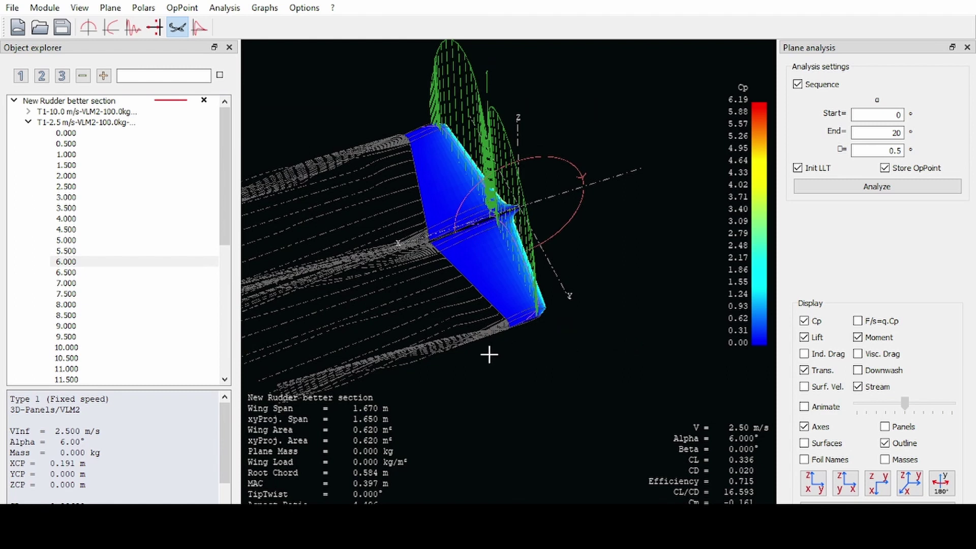
scroll(405, 344, up, 3)
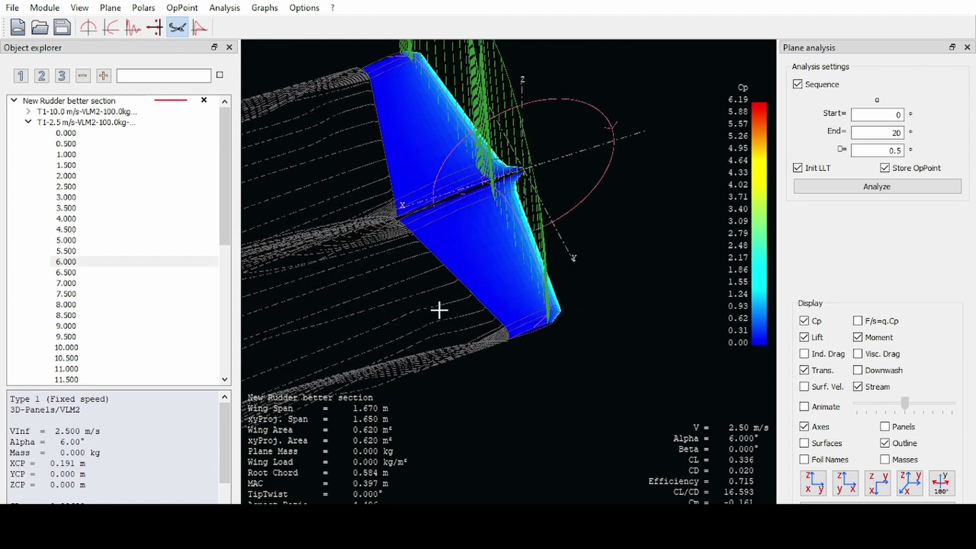
middle_drag(438, 312, 519, 347)
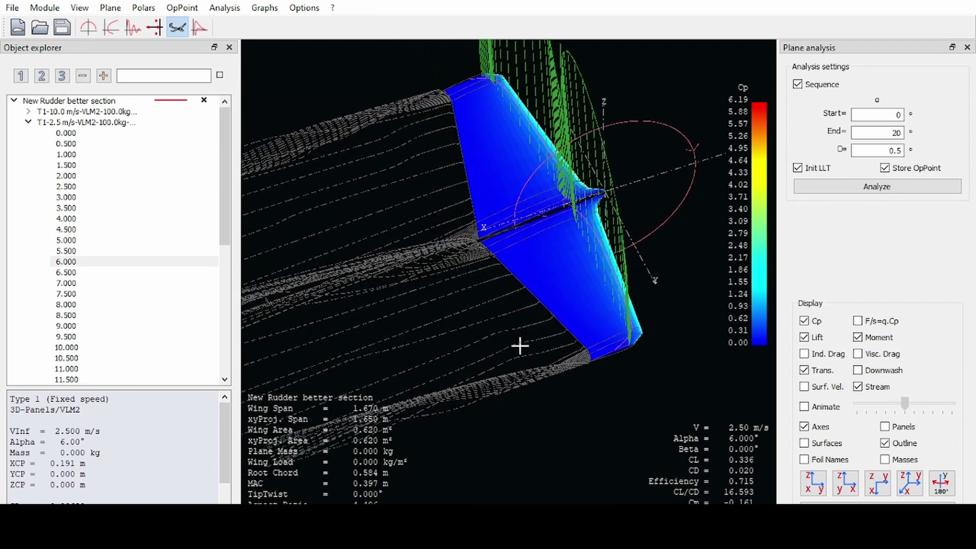
drag(519, 346, 605, 348)
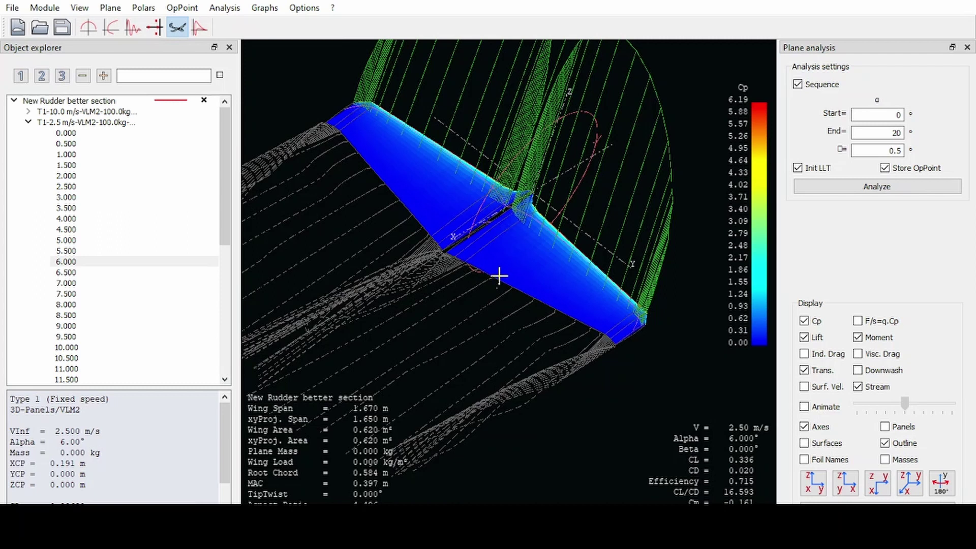
drag(503, 276, 522, 366)
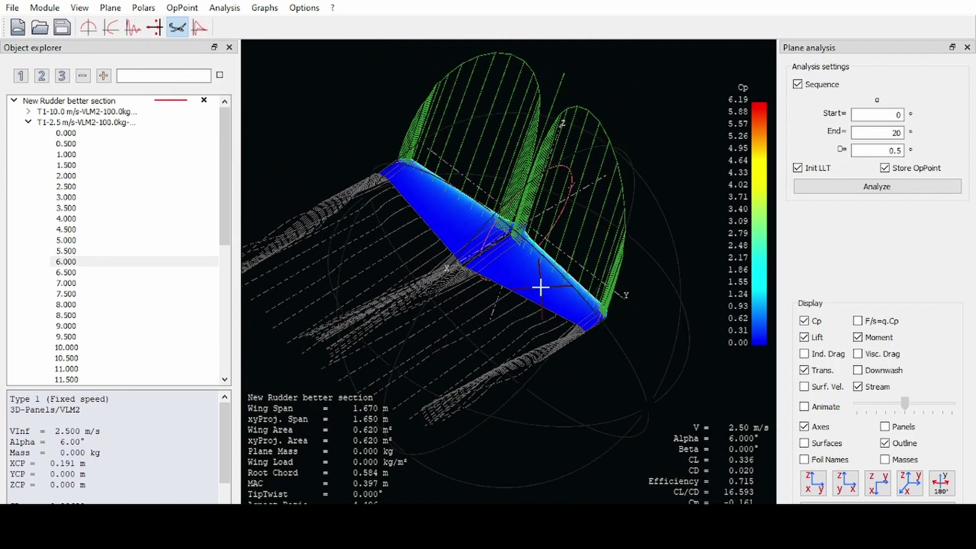
drag(541, 286, 481, 384)
click(878, 483)
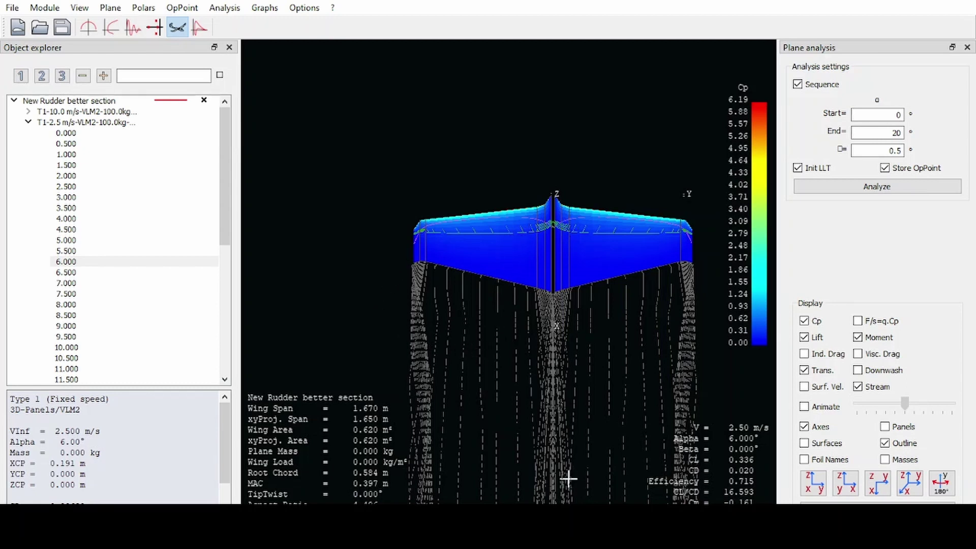
drag(554, 395, 681, 364)
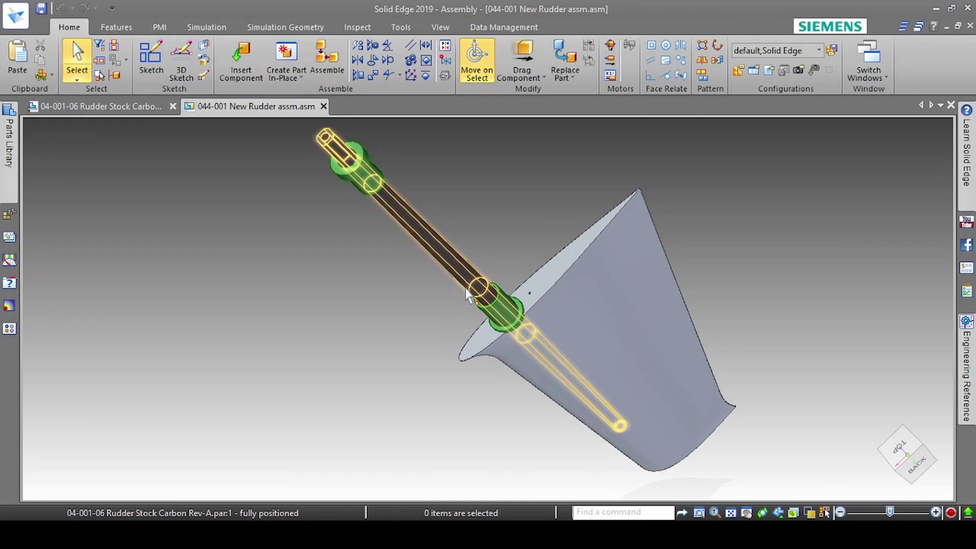
In the Solid Edge assembly 044-001 New Rudder assm, hide the lower rudder bearing and examine the stock's sleeve at the blade
click(491, 327)
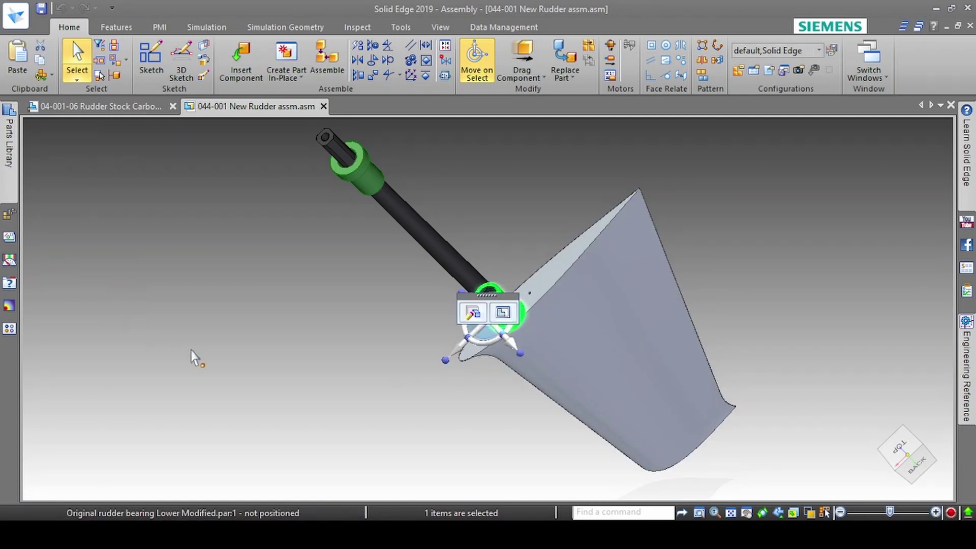
key(Escape)
scroll(511, 321, up, 8)
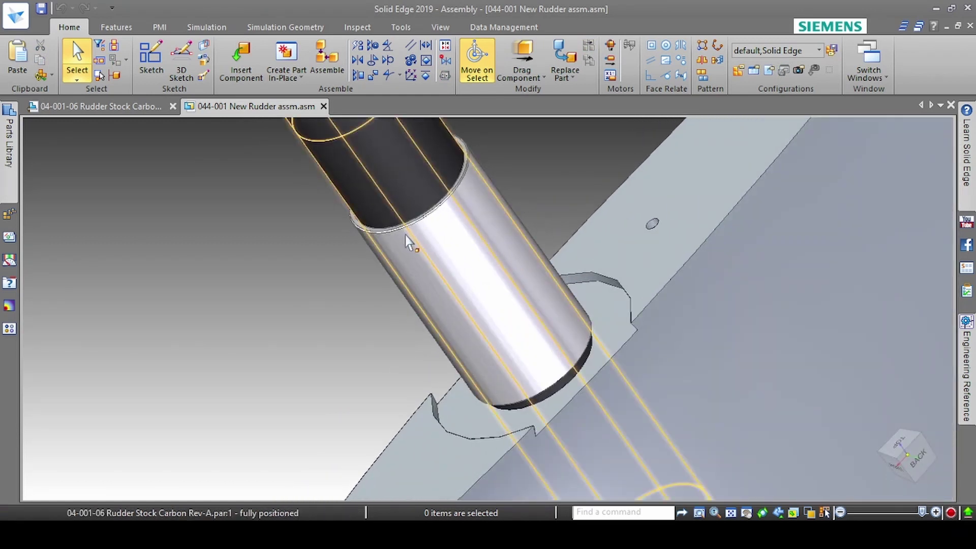
scroll(524, 360, down, 5)
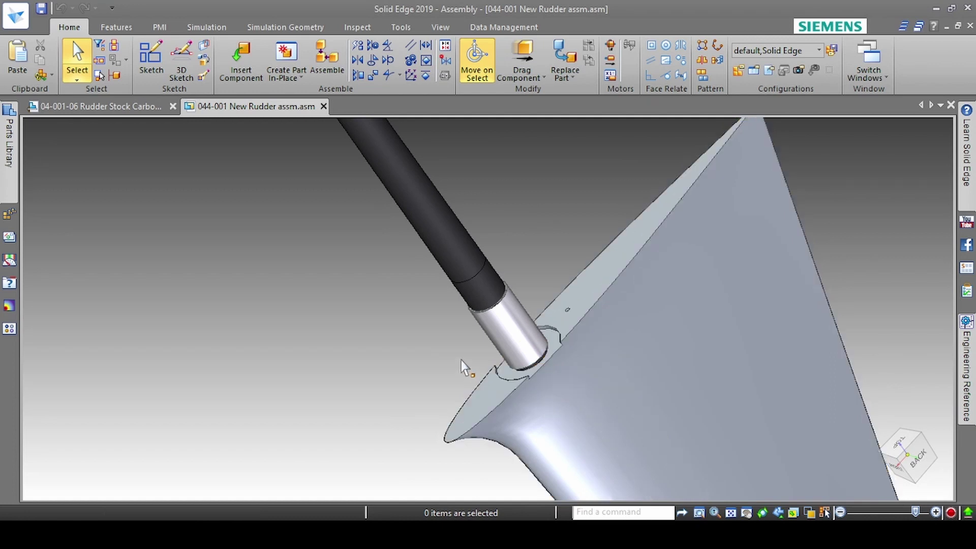
scroll(534, 412, down, 2)
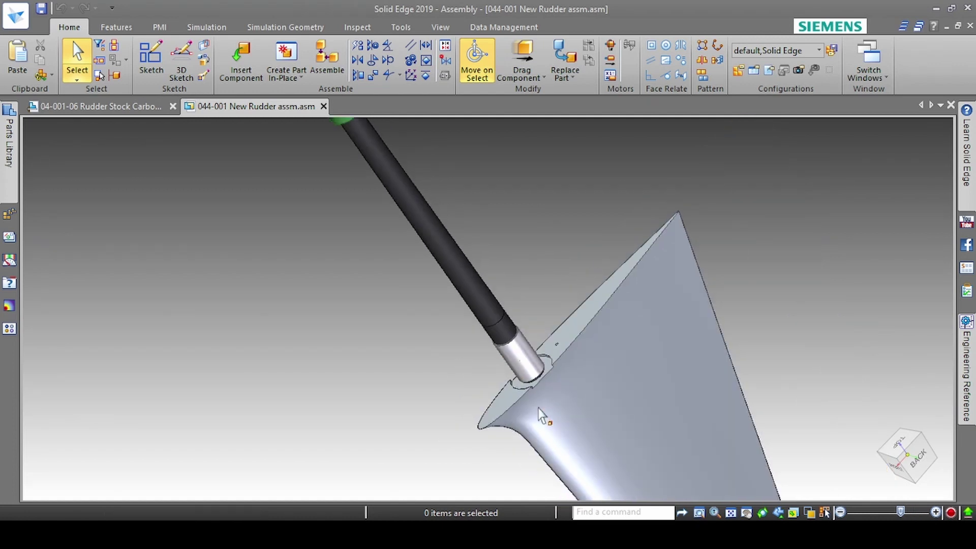
Inspect the whole rudder assembly, turning it to look along the carbon stock from its upper end toward the blade
scroll(541, 401, down, 3)
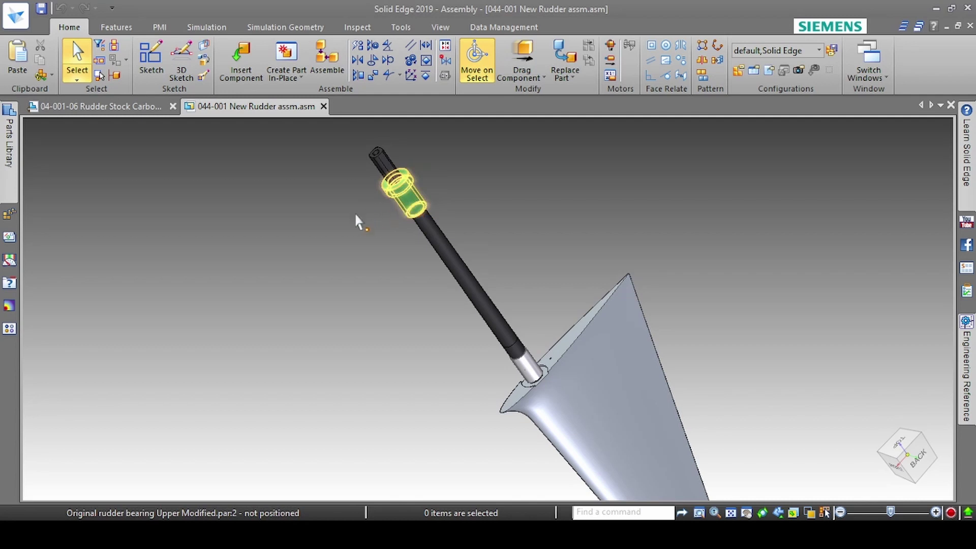
scroll(478, 249, down, 3)
mouse_move(516, 294)
middle_down()
mouse_move(515, 388)
mouse_move(530, 296)
middle_up()
scroll(528, 294, up, 4)
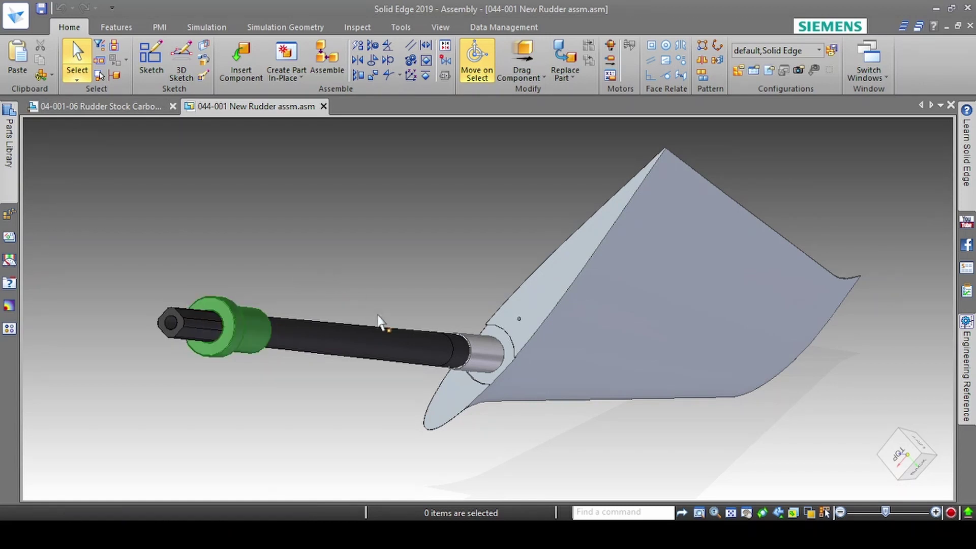
scroll(584, 380, down, 3)
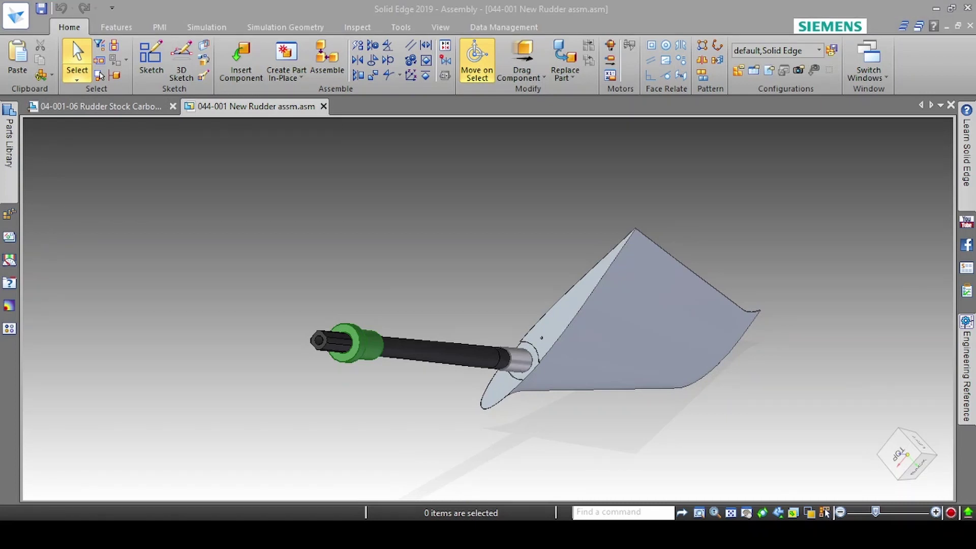
Switch to the 04-001-06 Rudder Stock Carbon PDF drawing and view sheet 2 with the stainless steel sleeves
key(alt+Tab)
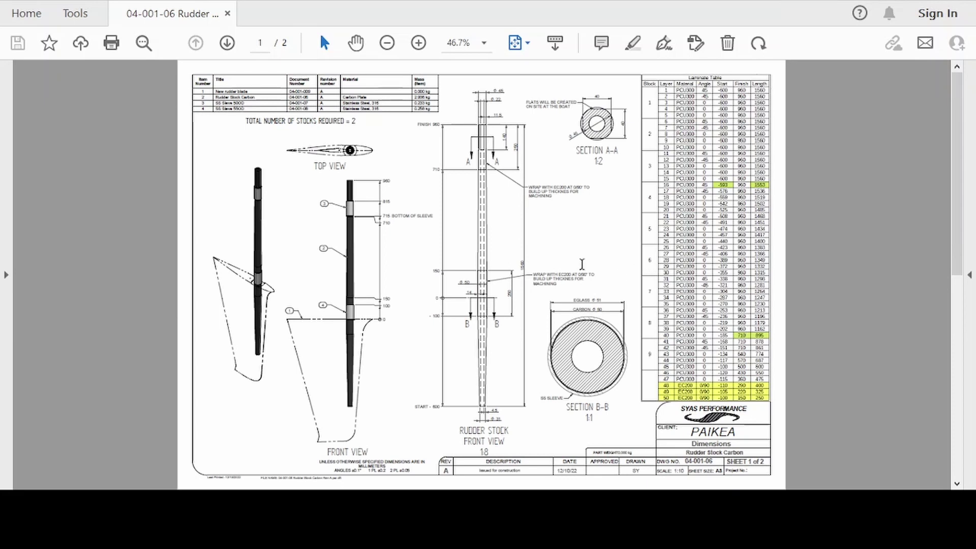
scroll(575, 279, down, 2)
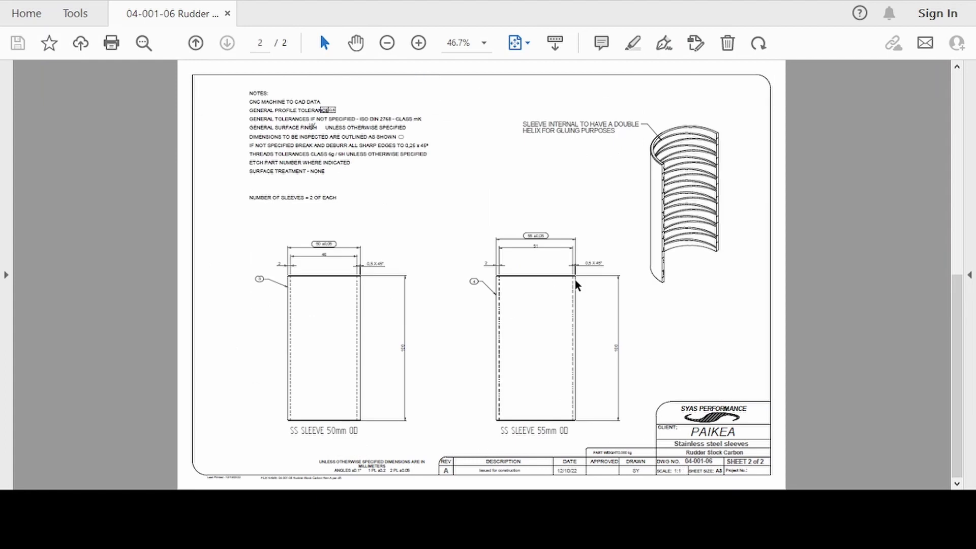